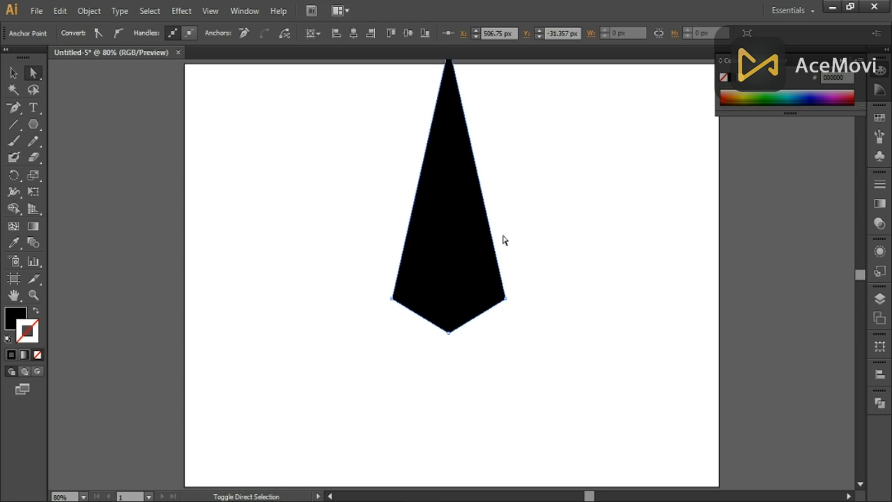
Scale the black pointed shape down proportionally and place it fully inside the artboard.
{"action": "left_click", "coordinate": [11, 71]}
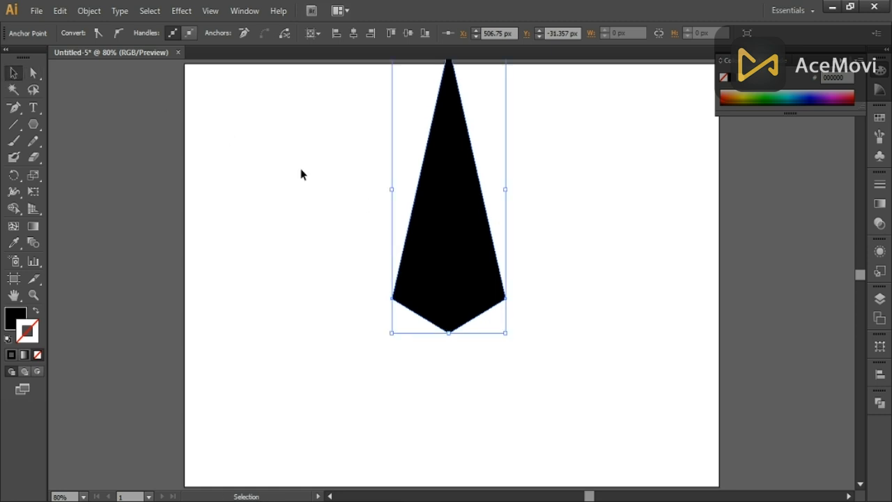
{"action": "left_click_drag", "start_coordinate": [507, 333], "coordinate": [484, 299]}
{"action": "left_click", "coordinate": [492, 373]}
{"action": "left_click_drag", "start_coordinate": [454, 233], "coordinate": [485, 290]}
{"action": "left_click_drag", "start_coordinate": [520, 346], "coordinate": [516, 334]}
{"action": "left_click", "coordinate": [524, 374]}
Raise only the shape's top anchor point by about 100 px to lengthen the spike.
{"action": "left_click", "coordinate": [33, 73]}
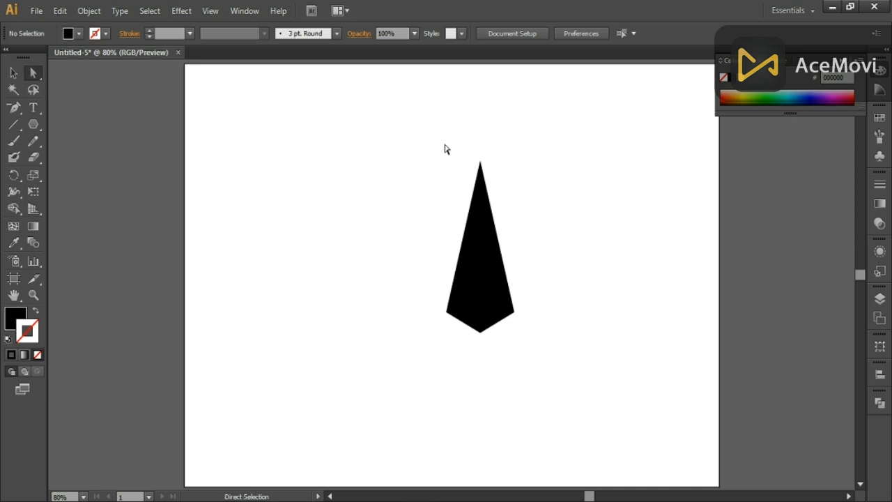
{"action": "left_click_drag", "start_coordinate": [444, 147], "coordinate": [541, 216]}
{"action": "key", "text": "shift+Up"}
{"action": "key", "text": "shift+Up"}
{"action": "key", "text": "shift+Up"}
{"action": "key", "text": "shift+Up"}
{"action": "key", "text": "shift+Up"}
{"action": "key", "text": "shift+Up"}
{"action": "key", "text": "shift+Up"}
{"action": "key", "text": "shift+Up"}
{"action": "key", "text": "shift+Up"}
{"action": "key", "text": "shift+Up"}
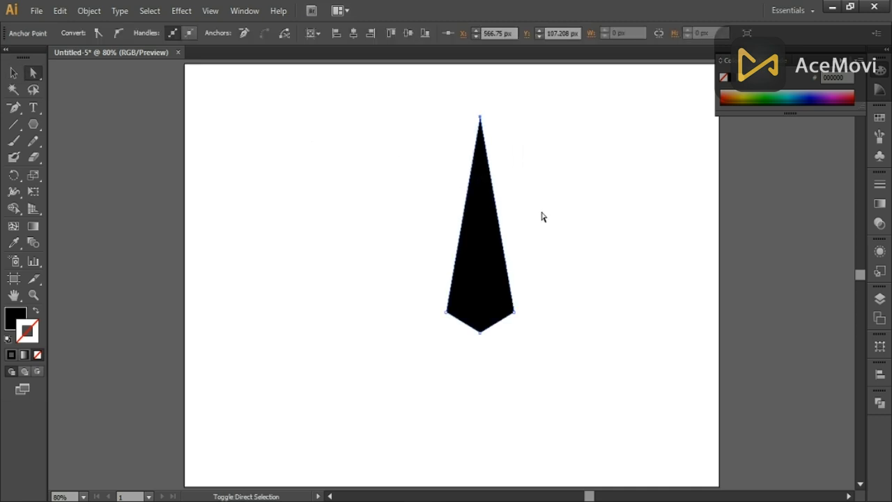
{"action": "left_click", "coordinate": [542, 217]}
Draw a rectangle over the spike's right half starting at its vertical centreline, and split both shapes with Pathfinder Divide.
{"action": "left_click_drag", "start_coordinate": [33, 124], "coordinate": [88, 125]}
{"action": "left_click_drag", "start_coordinate": [480, 94], "coordinate": [540, 383]}
{"action": "left_click", "coordinate": [14, 73]}
{"action": "left_click_drag", "start_coordinate": [432, 163], "coordinate": [562, 290]}
{"action": "left_click", "coordinate": [880, 403]}
{"action": "left_click", "coordinate": [729, 458]}
{"action": "left_click", "coordinate": [662, 373]}
Ungroup the divided pieces and delete the rectangle remainder outside the spike.
{"action": "right_click", "coordinate": [506, 281]}
{"action": "left_click", "coordinate": [532, 362]}
{"action": "left_click", "coordinate": [528, 325]}
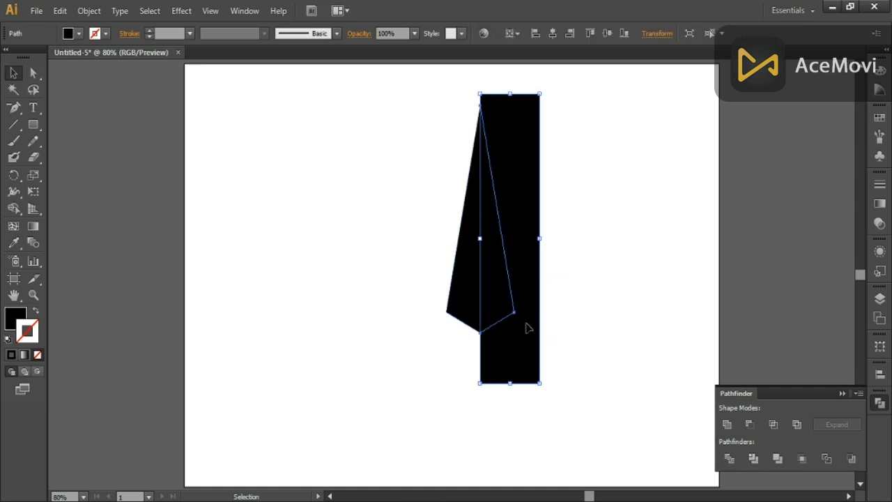
{"action": "key", "text": "Delete"}
{"action": "left_click", "coordinate": [504, 292]}
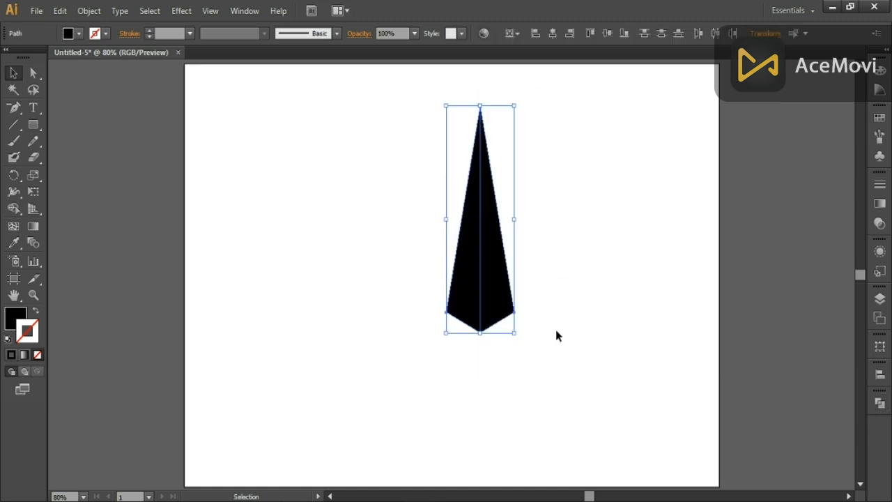
Scale both halves of the spike down slightly about their common centre.
{"action": "left_click_drag", "start_coordinate": [513, 332], "coordinate": [512, 311]}
{"action": "left_click", "coordinate": [530, 295]}
{"action": "key", "text": "ctrl+z"}
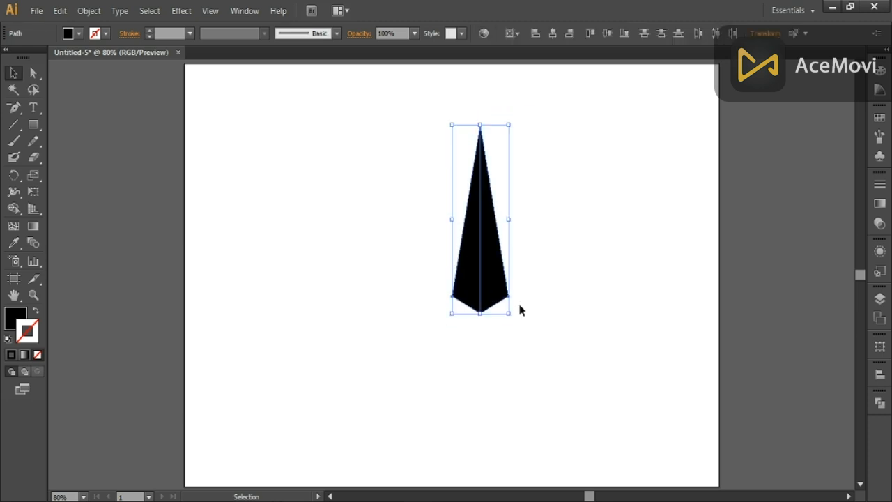
Copy the black spike at 120° about its bottom anchor and repeat the transform to form a three-pointed star.
{"action": "left_click", "coordinate": [17, 179]}
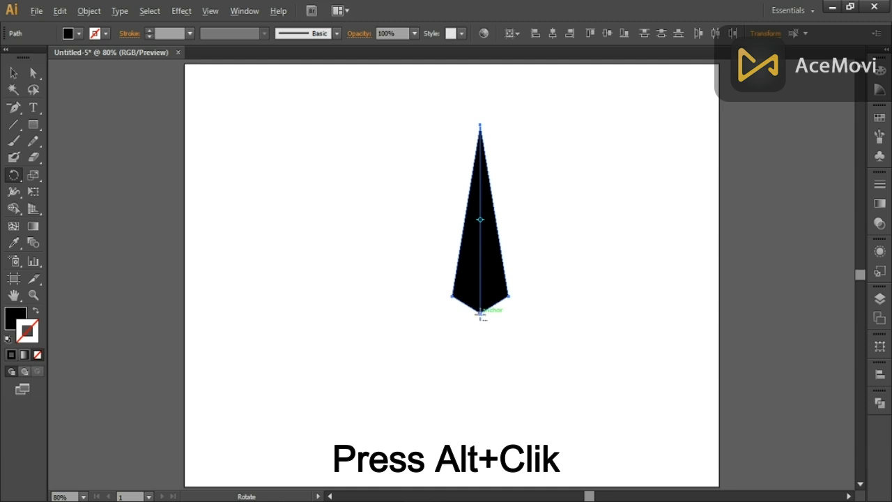
{"action": "left_click", "coordinate": [481, 313], "text": "alt"}
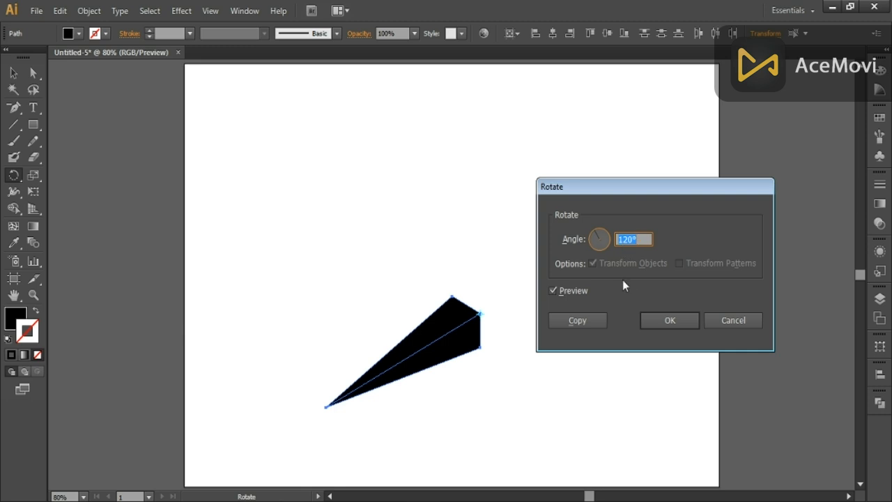
{"action": "left_click", "coordinate": [584, 320]}
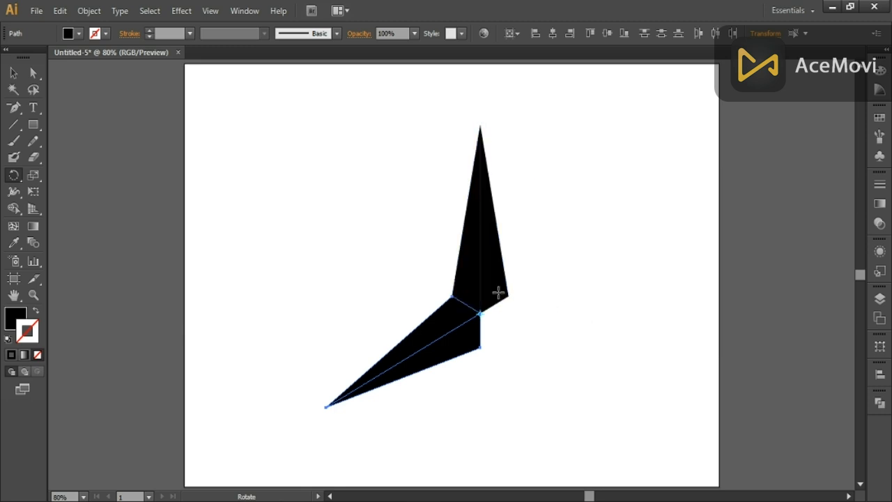
{"action": "left_click", "coordinate": [98, 12]}
{"action": "mouse_move", "coordinate": [160, 26]}
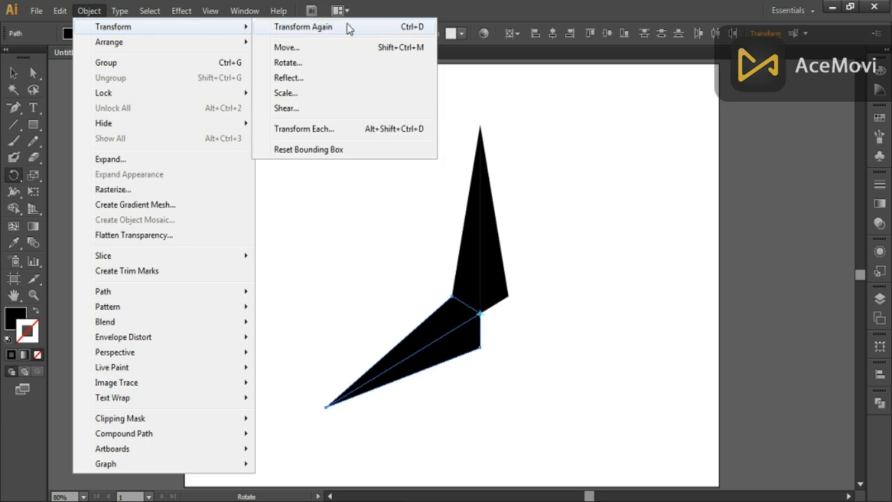
{"action": "left_click", "coordinate": [352, 28]}
Scale the whole black star down proportionally about its centre.
{"action": "key", "text": "v"}
{"action": "left_click_drag", "start_coordinate": [336, 153], "coordinate": [619, 421]}
{"action": "left_click_drag", "start_coordinate": [635, 407], "coordinate": [609, 369]}
{"action": "left_click", "coordinate": [626, 341]}
Fill the right half of the upper spike with a white-to-black linear gradient at 120°.
{"action": "left_click", "coordinate": [490, 271]}
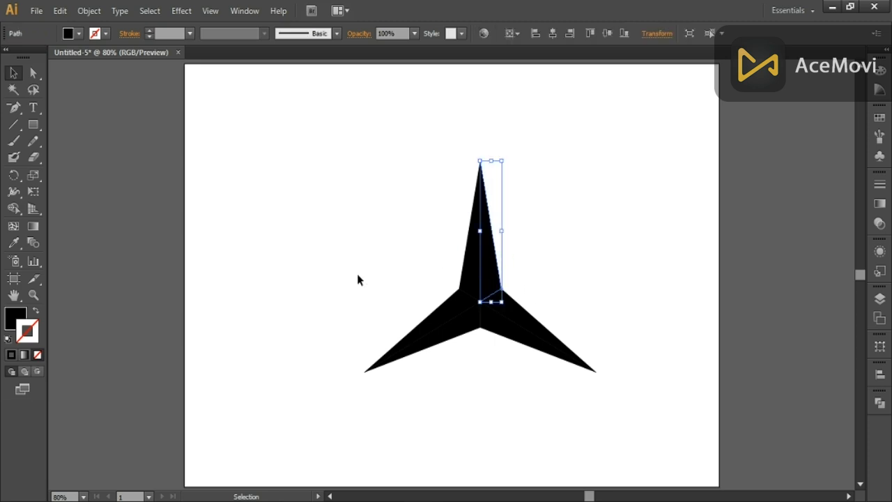
{"action": "left_click", "coordinate": [10, 323]}
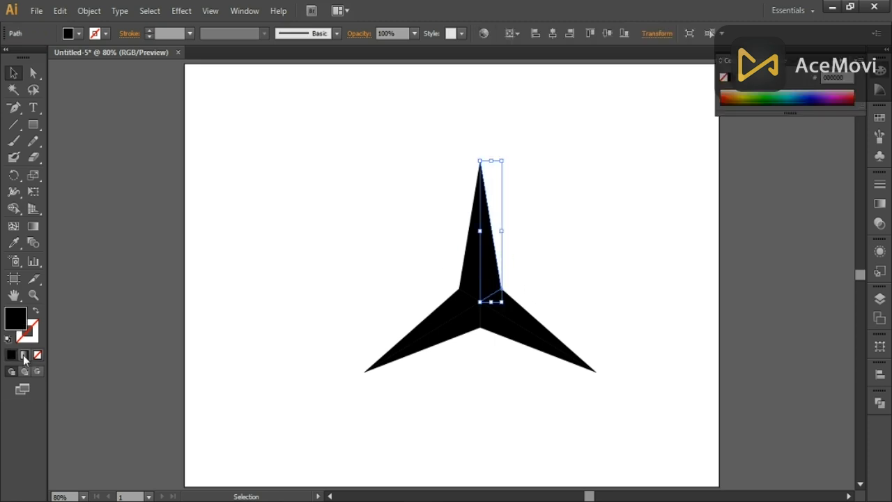
{"action": "left_click", "coordinate": [250, 12]}
{"action": "left_click", "coordinate": [321, 288]}
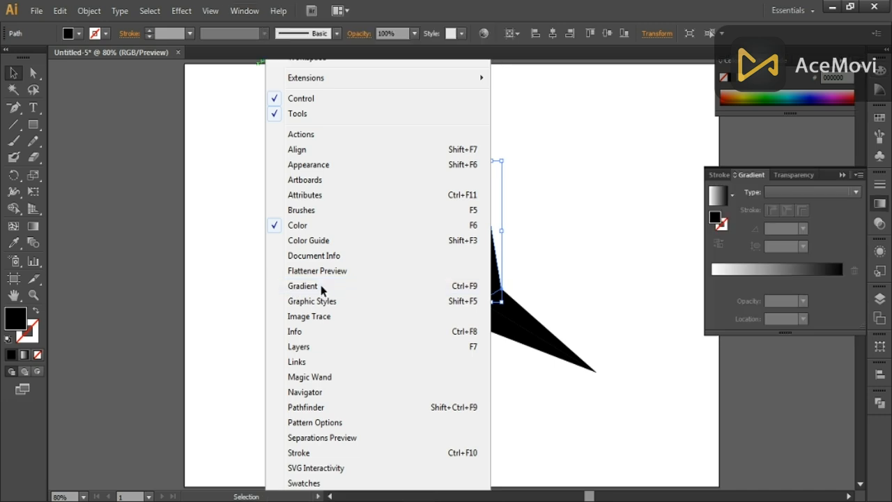
{"action": "left_click", "coordinate": [720, 199]}
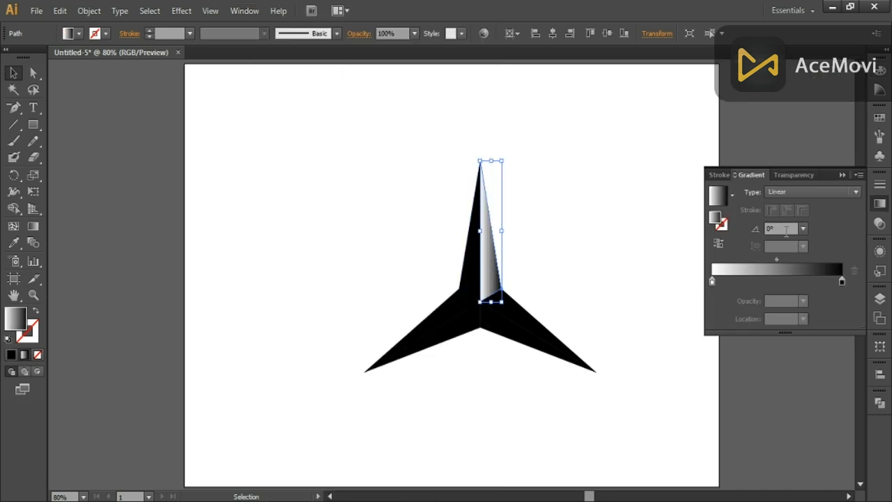
{"action": "left_click", "coordinate": [803, 229]}
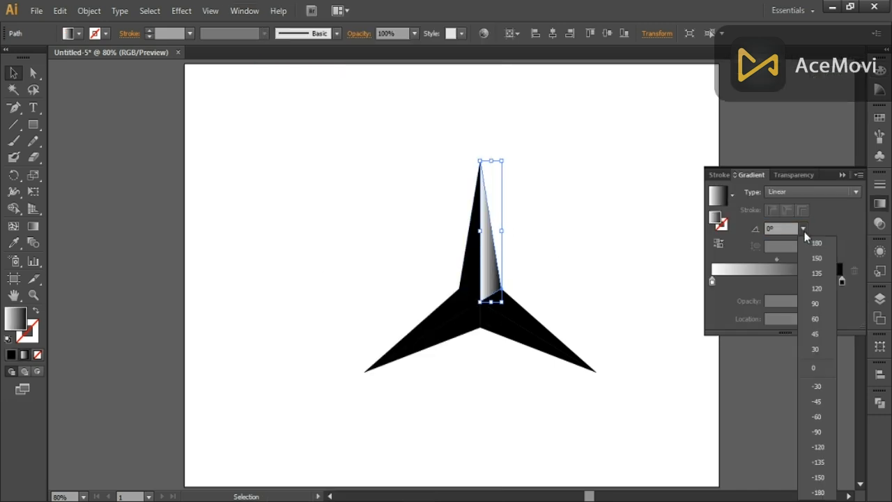
{"action": "left_click", "coordinate": [818, 289]}
Fill the left half of the upper spike with a white-to-black linear gradient at -120°.
{"action": "left_click", "coordinate": [468, 268]}
{"action": "left_click", "coordinate": [720, 195]}
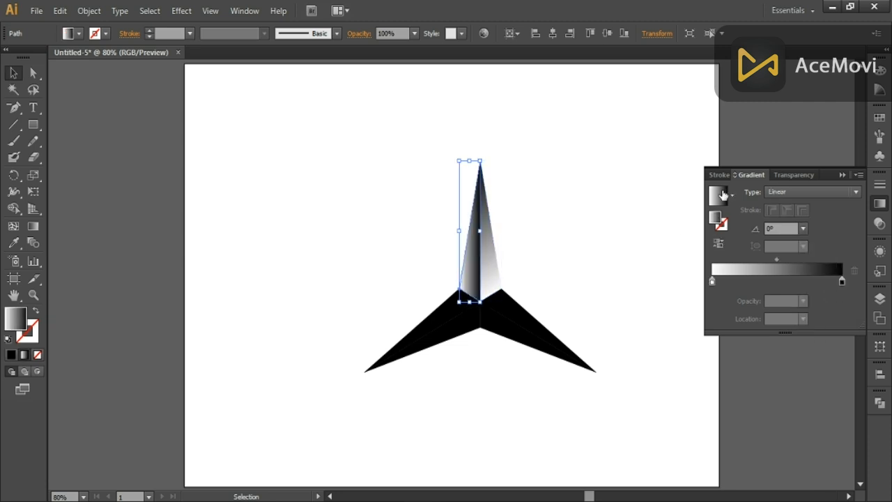
{"action": "left_click", "coordinate": [719, 244]}
{"action": "left_click_drag", "start_coordinate": [775, 230], "coordinate": [753, 230]}
{"action": "type", "text": "-120"}
{"action": "key", "text": "Return"}
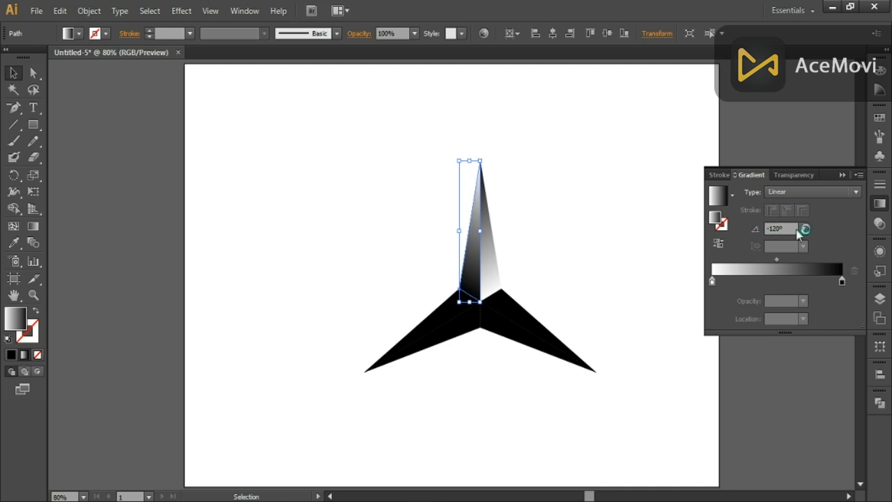
{"action": "left_click", "coordinate": [803, 229]}
{"action": "left_click", "coordinate": [818, 454]}
{"action": "left_click", "coordinate": [842, 174]}
Delete the two lower black spikes, keeping only the upper gradient spike.
{"action": "left_click_drag", "start_coordinate": [550, 300], "coordinate": [518, 384]}
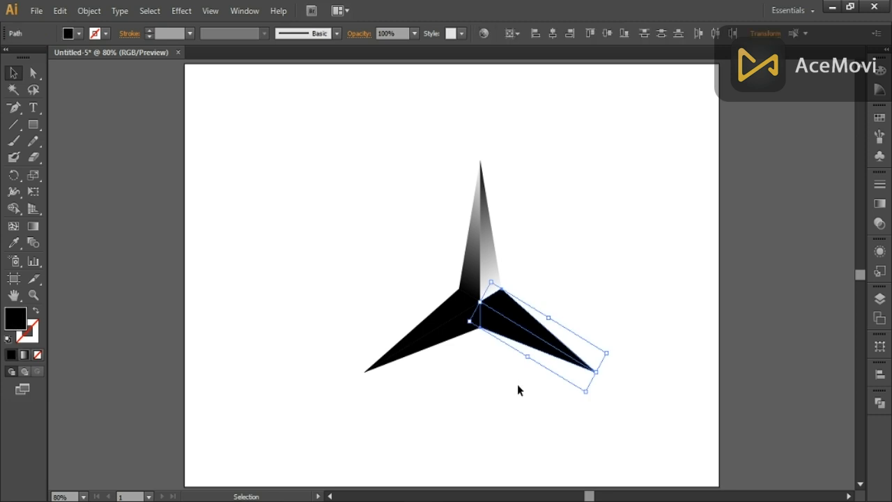
{"action": "key", "text": "Delete"}
{"action": "left_click_drag", "start_coordinate": [385, 323], "coordinate": [446, 364]}
{"action": "key", "text": "Delete"}
Copy the gradient spike at 120° about its bottom anchor and repeat the transform to complete the three-pointed star.
{"action": "left_click_drag", "start_coordinate": [458, 230], "coordinate": [519, 265]}
{"action": "left_click", "coordinate": [13, 175]}
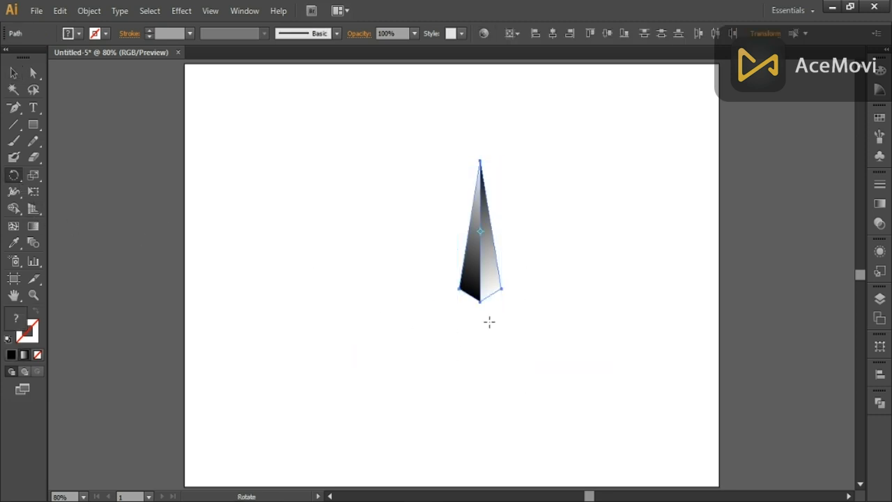
{"action": "left_click", "coordinate": [481, 301], "text": "alt"}
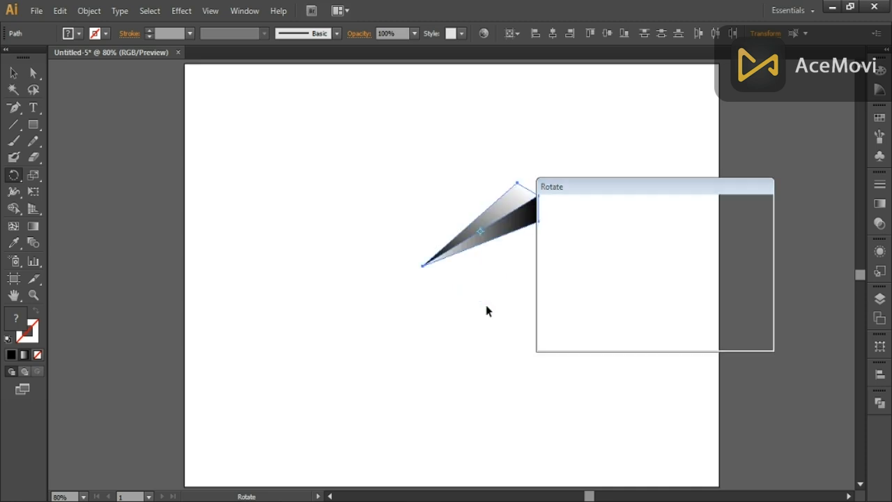
{"action": "left_click", "coordinate": [732, 319]}
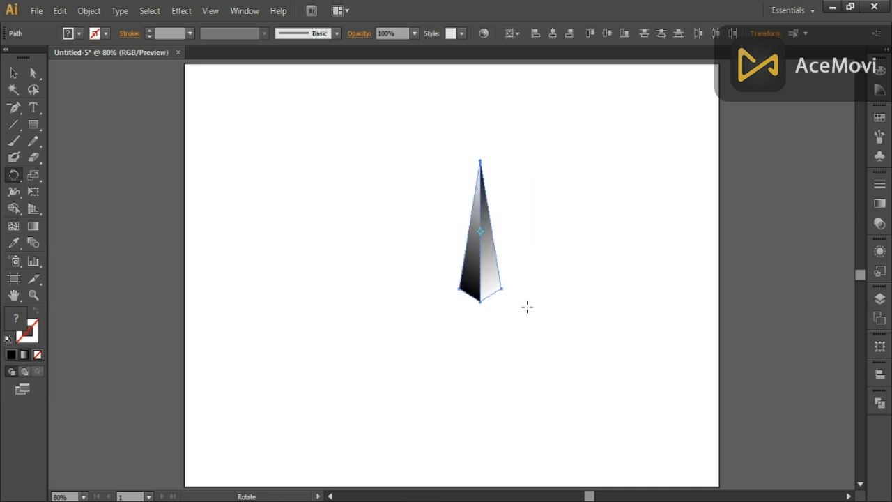
{"action": "left_click", "coordinate": [481, 301], "text": "alt"}
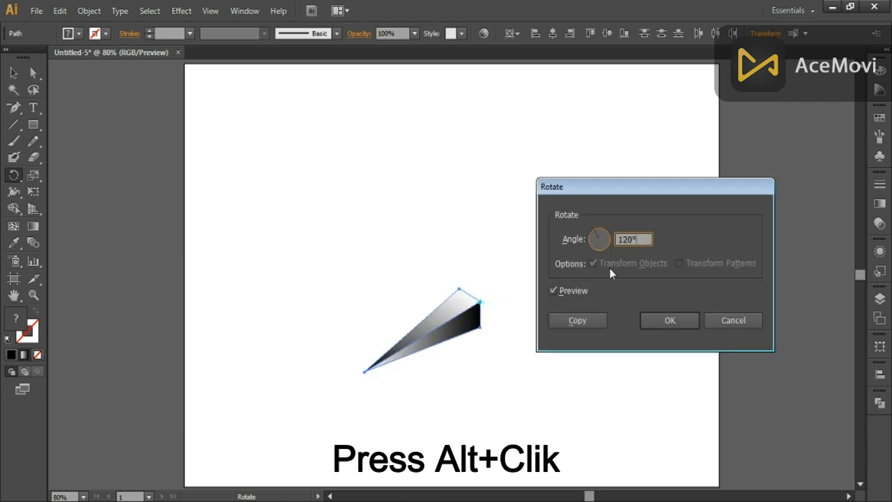
{"action": "left_click", "coordinate": [573, 321]}
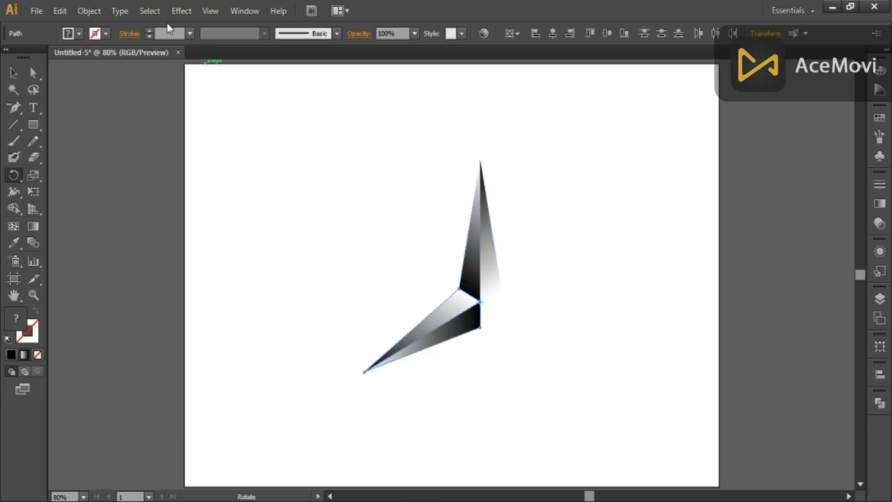
{"action": "left_click", "coordinate": [98, 10]}
{"action": "mouse_move", "coordinate": [161, 26]}
{"action": "left_click", "coordinate": [278, 28]}
Scale the complete gradient star down proportionally about its centre and deselect it.
{"action": "key", "text": "v"}
{"action": "left_click_drag", "start_coordinate": [339, 189], "coordinate": [578, 349]}
{"action": "left_click", "coordinate": [66, 218]}
Draw a circle from the star's centre enclosing all three points, and swap its fill and stroke to leave only an outline.
{"action": "left_click_drag", "start_coordinate": [41, 130], "coordinate": [76, 160]}
{"action": "left_click_drag", "start_coordinate": [481, 292], "coordinate": [581, 390]}
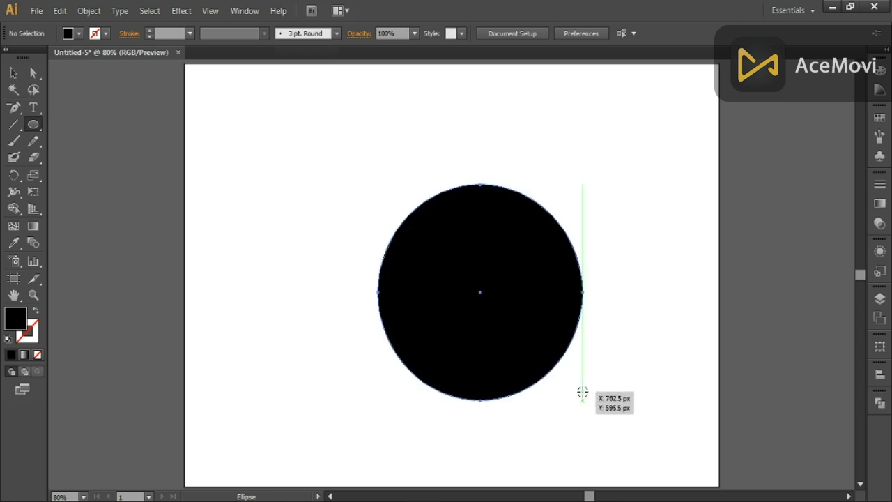
{"action": "left_click", "coordinate": [37, 310]}
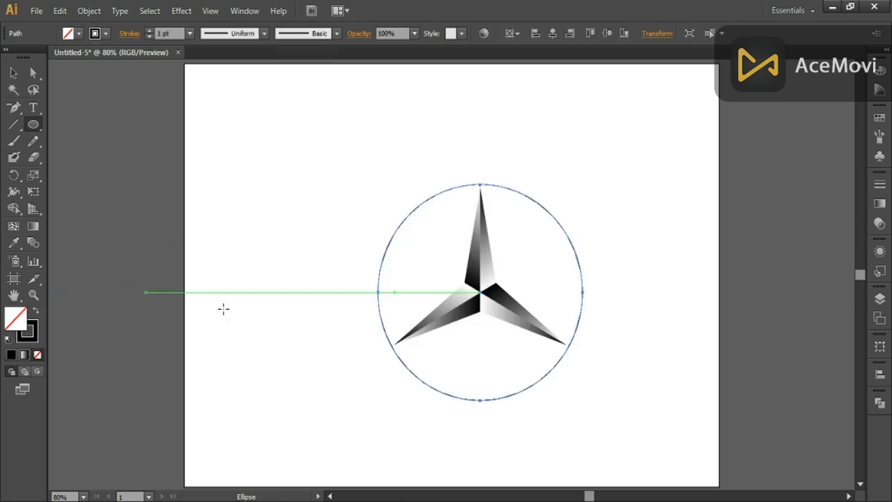
Set the circle's stroke weight to 5 pt and bring up the gradient settings.
{"action": "double_click", "coordinate": [159, 33]}
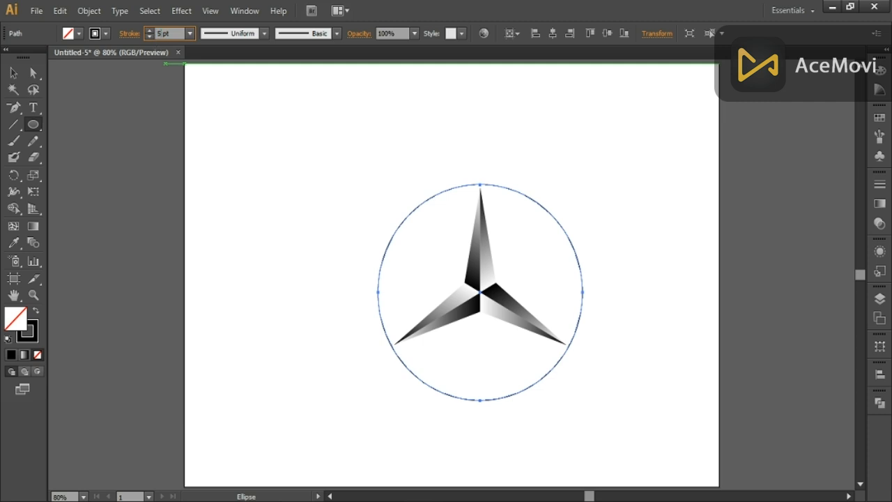
{"action": "type", "text": "5 pt"}
{"action": "key", "text": "Return"}
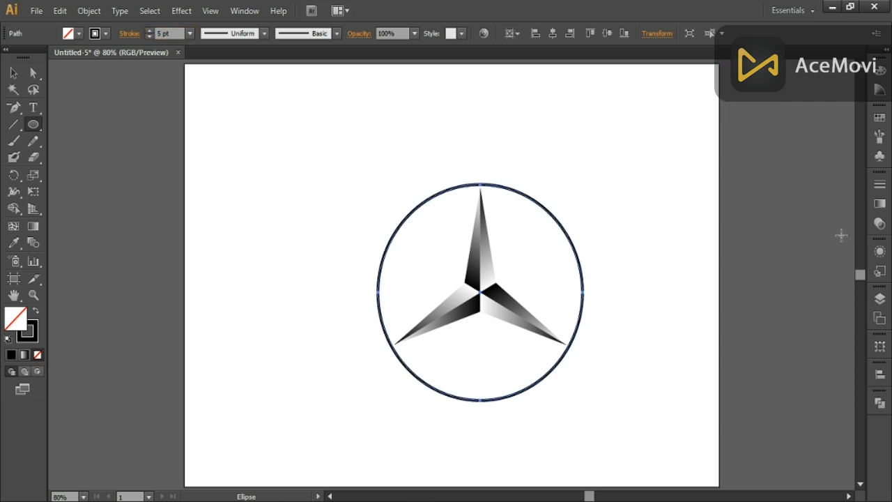
{"action": "left_click", "coordinate": [244, 10]}
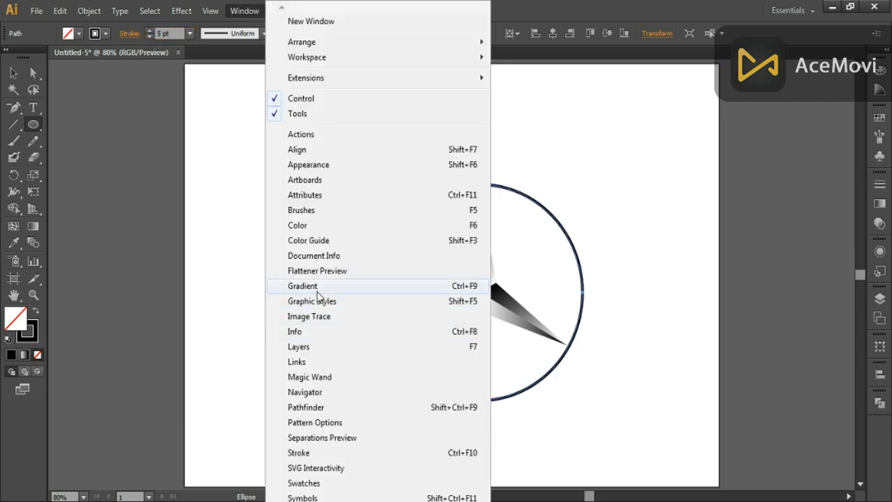
{"action": "left_click", "coordinate": [300, 283]}
{"action": "left_click", "coordinate": [718, 196]}
{"action": "left_click", "coordinate": [732, 196]}
{"action": "left_click", "coordinate": [674, 223]}
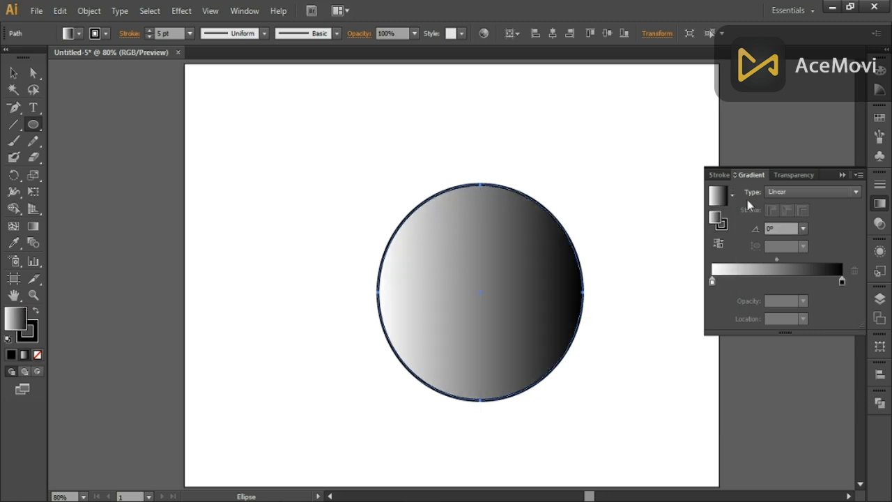
{"action": "left_click", "coordinate": [38, 355]}
Apply a white-to-black linear gradient within the circle's stroke at 0°.
{"action": "left_click", "coordinate": [721, 223]}
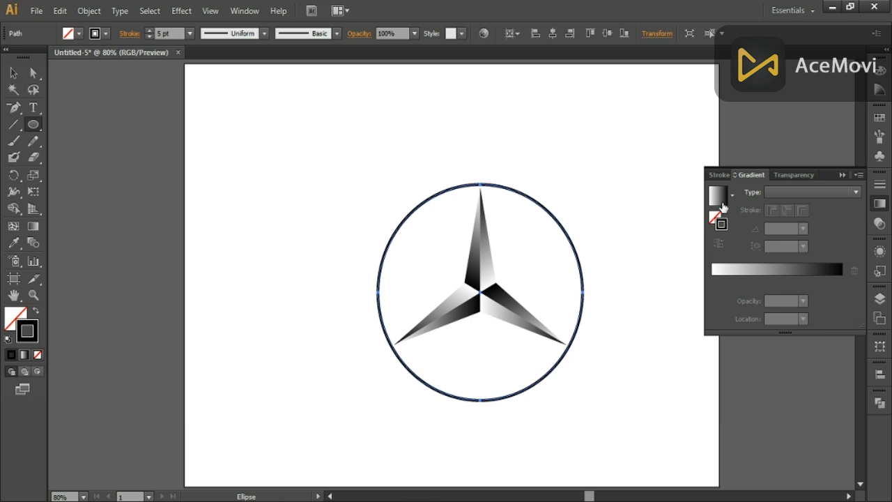
{"action": "left_click", "coordinate": [718, 197]}
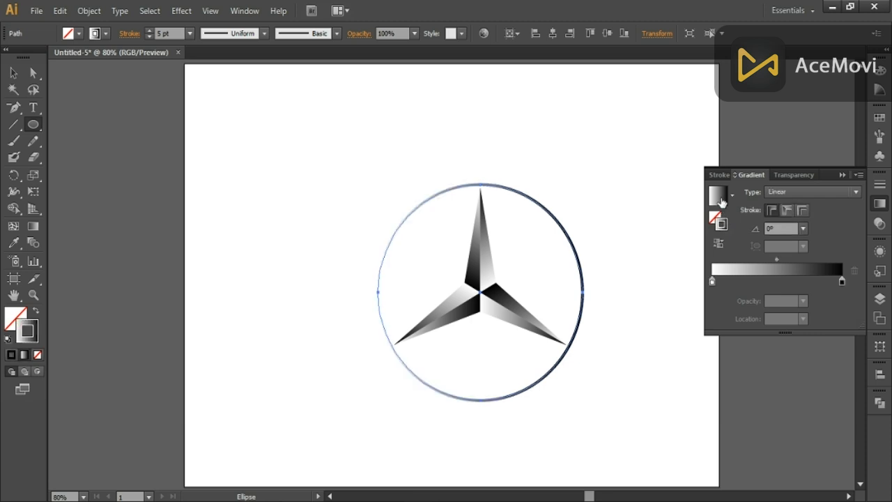
{"action": "left_click", "coordinate": [787, 209]}
{"action": "left_click", "coordinate": [773, 211]}
{"action": "left_click", "coordinate": [841, 174]}
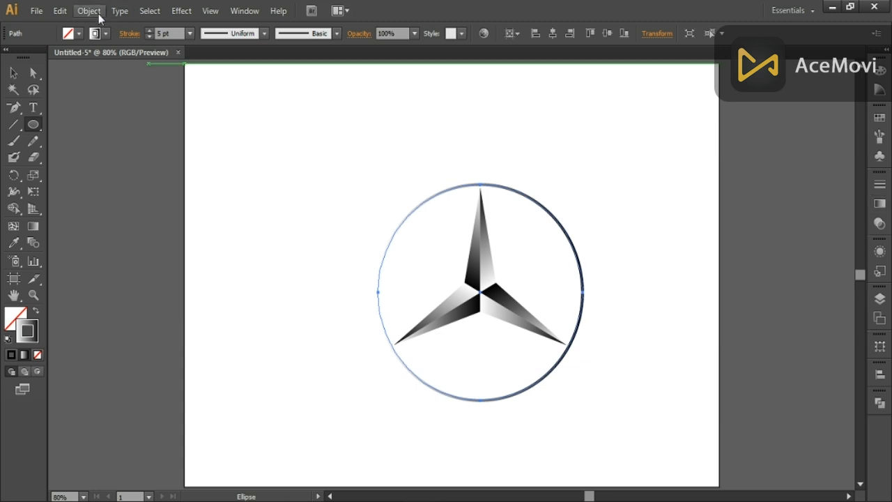
Paste a copy of the circle in front and enlarge it slightly about its centre to form an outer ring.
{"action": "left_click", "coordinate": [94, 13]}
{"action": "mouse_move", "coordinate": [60, 10]}
{"action": "left_click", "coordinate": [88, 75]}
{"action": "left_click", "coordinate": [60, 10]}
{"action": "left_click", "coordinate": [139, 109]}
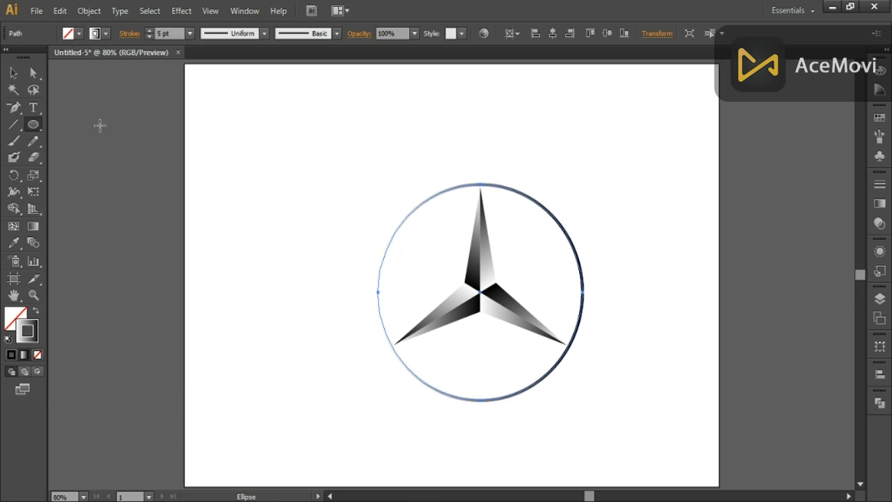
{"action": "key", "text": "v"}
{"action": "left_click_drag", "start_coordinate": [583, 400], "coordinate": [589, 406]}
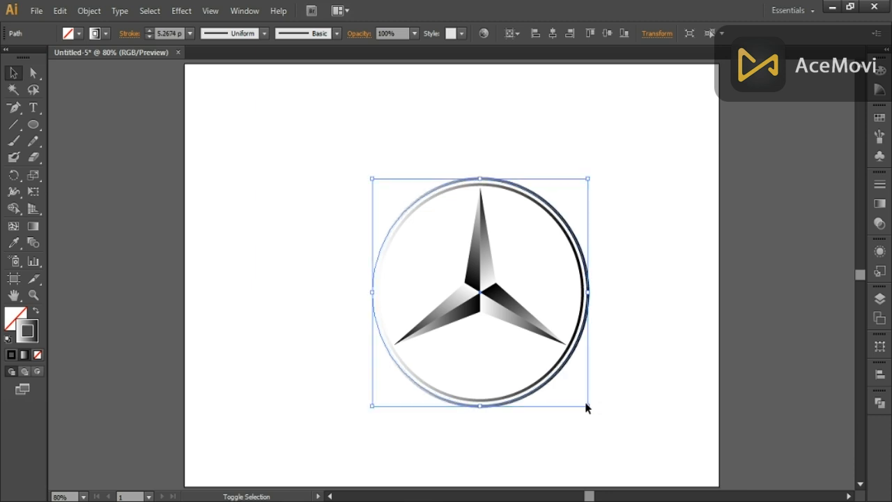
{"action": "scroll", "coordinate": [574, 375], "scroll_direction": "up", "scroll_amount": 4, "text": "alt"}
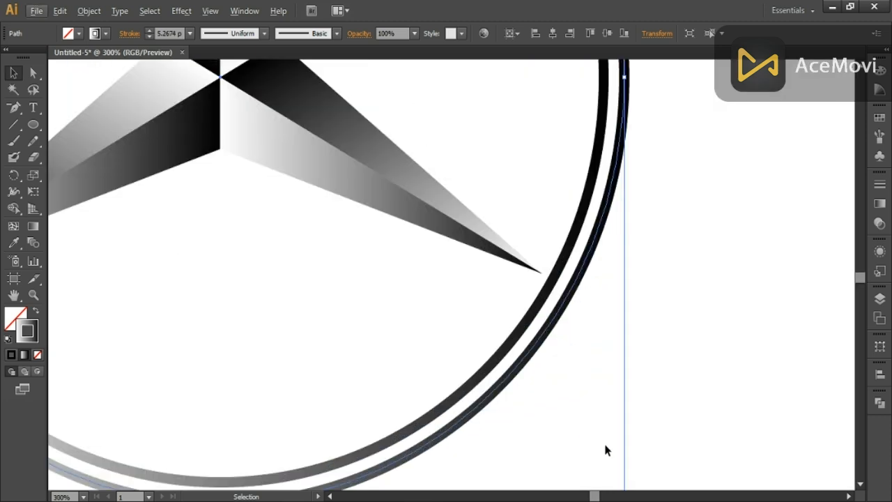
Set the stroke weight of both rings to 7 pt, and shrink the outer ring very slightly about its centre.
{"action": "scroll", "coordinate": [606, 448], "scroll_direction": "down", "scroll_amount": 2}
{"action": "left_click", "coordinate": [516, 304]}
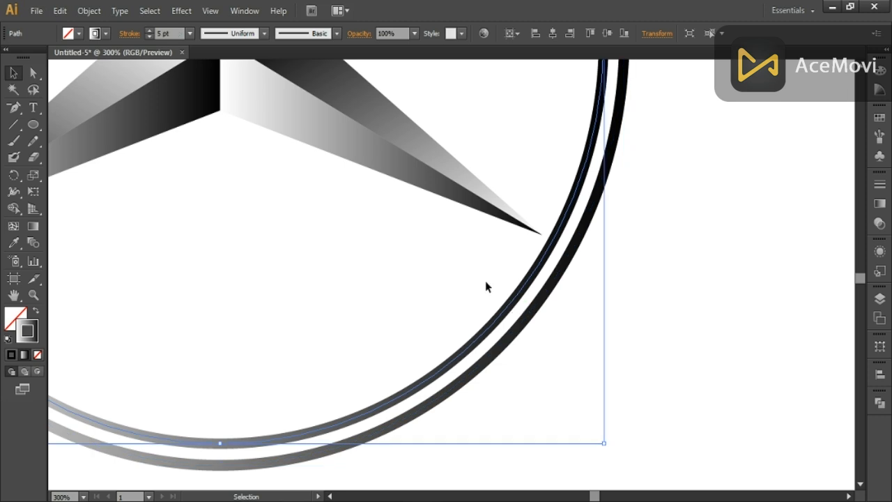
{"action": "left_click", "coordinate": [560, 255]}
{"action": "double_click", "coordinate": [167, 33]}
{"action": "type", "text": "7"}
{"action": "key", "text": "Return"}
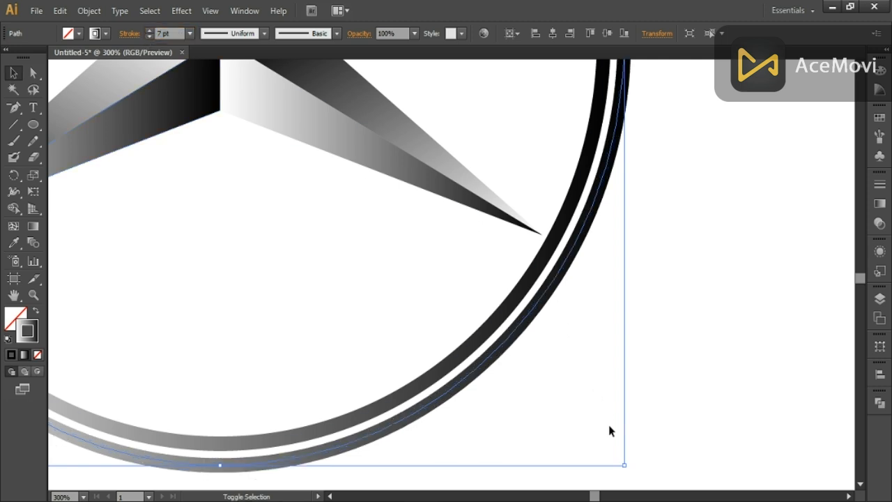
{"action": "left_click_drag", "start_coordinate": [624, 466], "coordinate": [625, 459]}
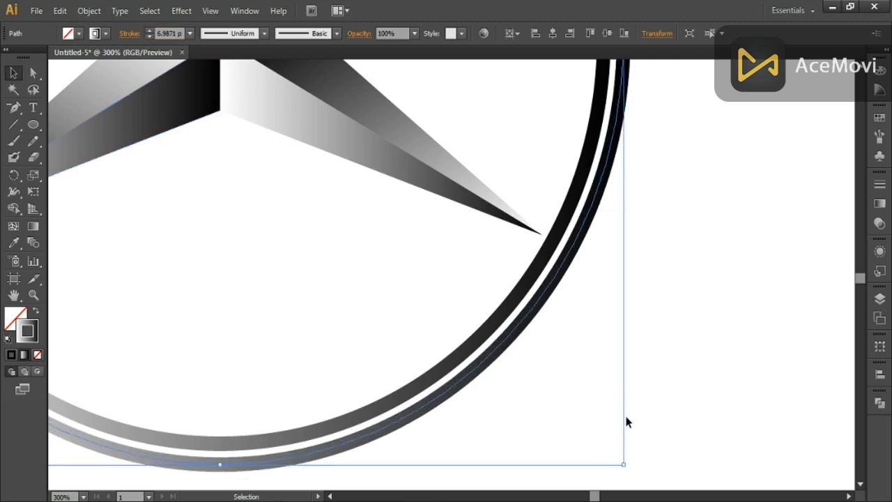
Reverse the inner ring's stroke gradient and add a white stop at about a third and a black stop at 67.49%.
{"action": "scroll", "coordinate": [622, 364], "scroll_direction": "down", "scroll_amount": 2}
{"action": "scroll", "coordinate": [622, 367], "scroll_direction": "down", "scroll_amount": 1}
{"action": "left_click", "coordinate": [616, 269]}
{"action": "left_click", "coordinate": [615, 263]}
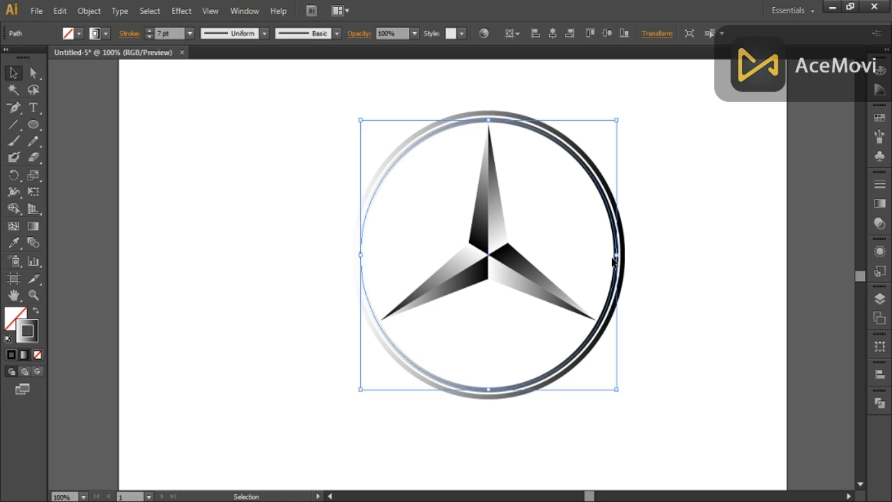
{"action": "left_click", "coordinate": [251, 10]}
{"action": "left_click", "coordinate": [318, 285]}
{"action": "left_click", "coordinate": [718, 243]}
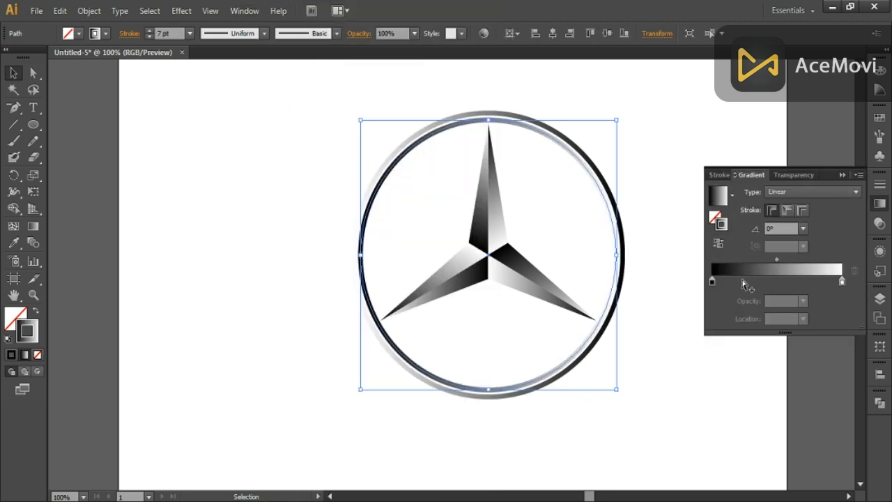
{"action": "mouse_move", "coordinate": [842, 282]}
{"action": "left_mouse_down"}
{"action": "mouse_move", "coordinate": [756, 282]}
{"action": "mouse_move", "coordinate": [799, 281]}
{"action": "left_mouse_up"}
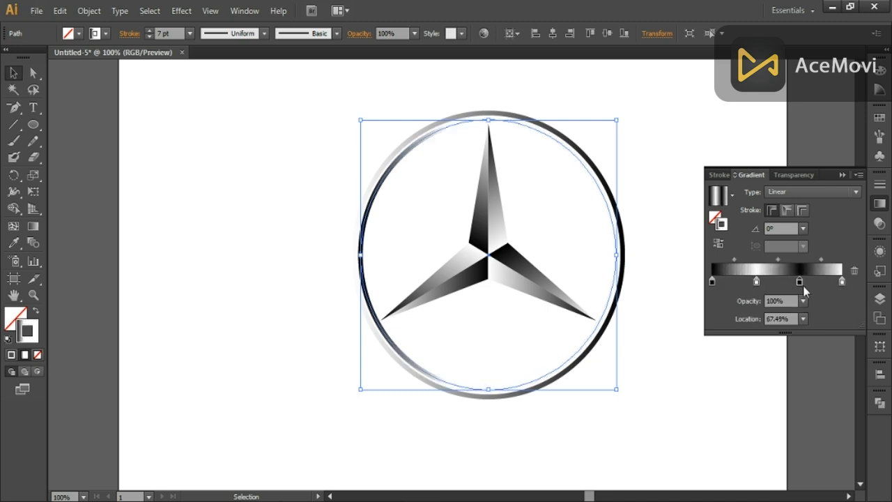
Give the outer ring a four-stop white-black-white-black linear stroke gradient, with the inner stops at about one third and two thirds.
{"action": "left_click", "coordinate": [622, 215]}
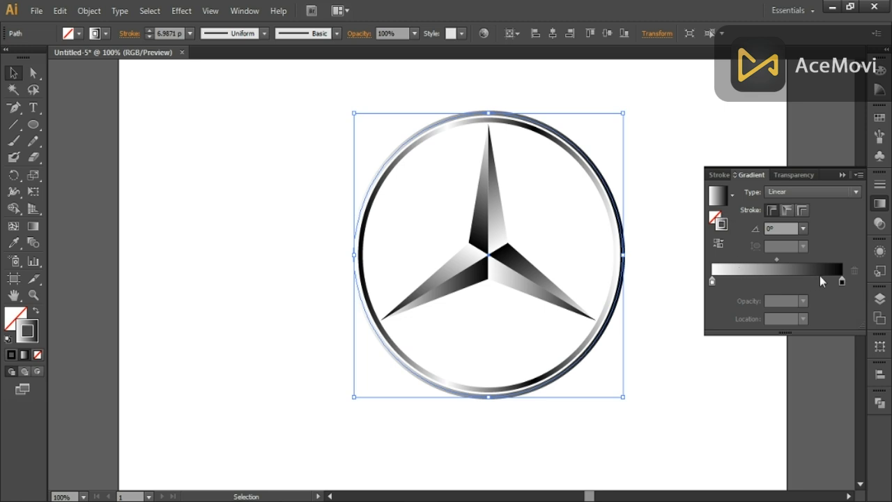
{"action": "left_click", "coordinate": [718, 243]}
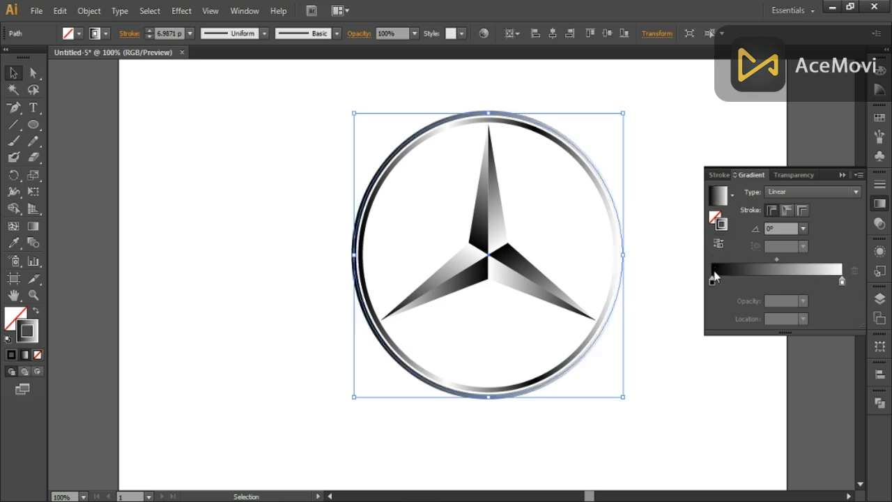
{"action": "left_click", "coordinate": [843, 282]}
{"action": "left_click_drag", "start_coordinate": [842, 282], "coordinate": [748, 283]}
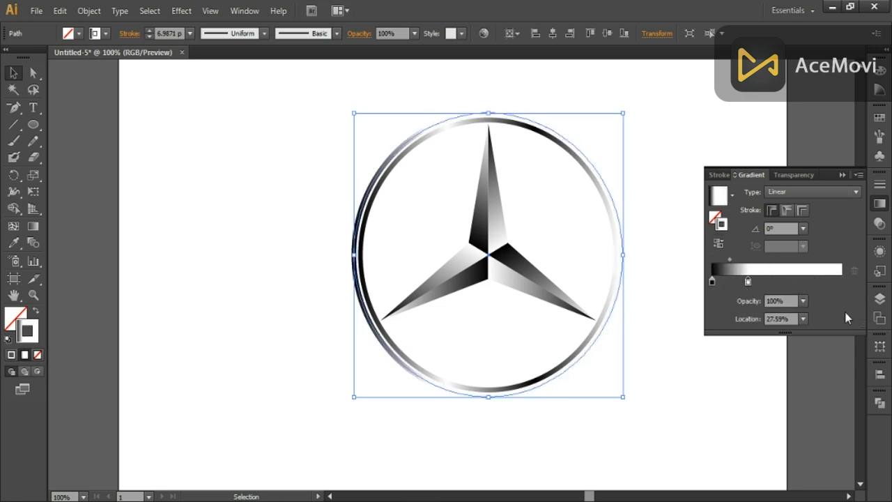
{"action": "left_click", "coordinate": [712, 281]}
{"action": "mouse_move", "coordinate": [748, 281]}
{"action": "left_mouse_down"}
{"action": "mouse_move", "coordinate": [842, 282]}
{"action": "mouse_move", "coordinate": [748, 284]}
{"action": "left_mouse_up"}
{"action": "left_click_drag", "start_coordinate": [712, 282], "coordinate": [803, 282]}
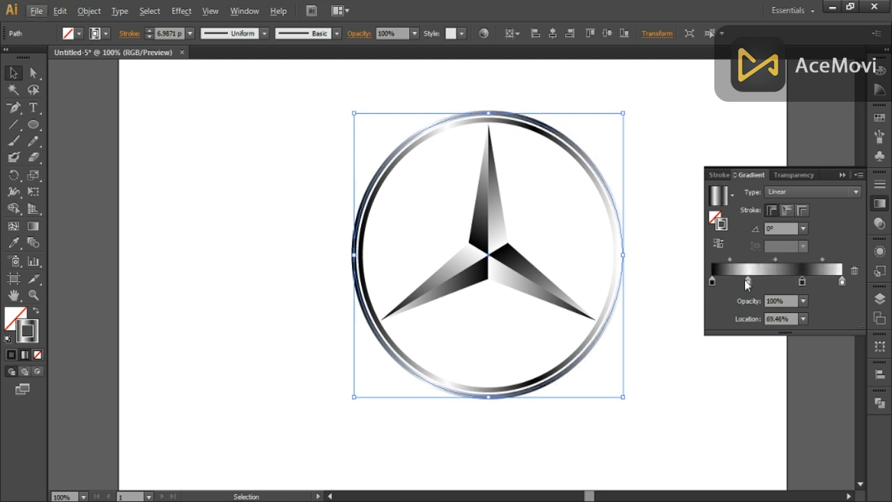
{"action": "left_click_drag", "start_coordinate": [748, 282], "coordinate": [754, 282]}
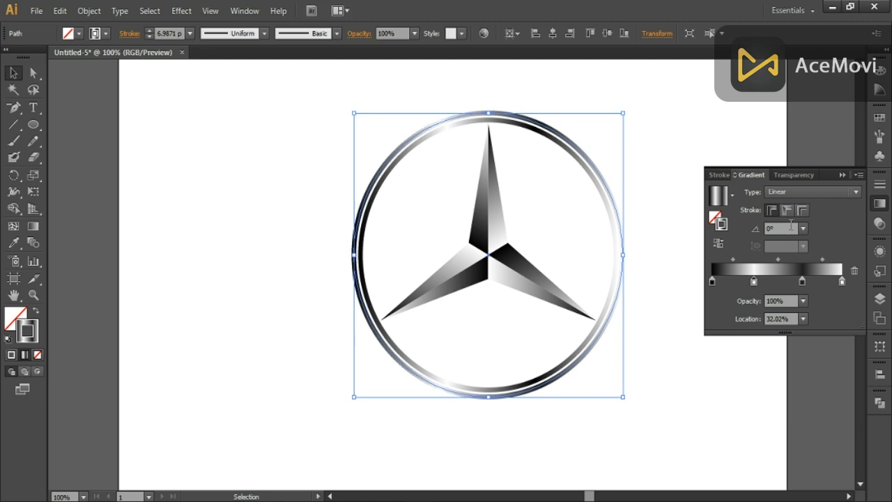
{"action": "left_click", "coordinate": [718, 244]}
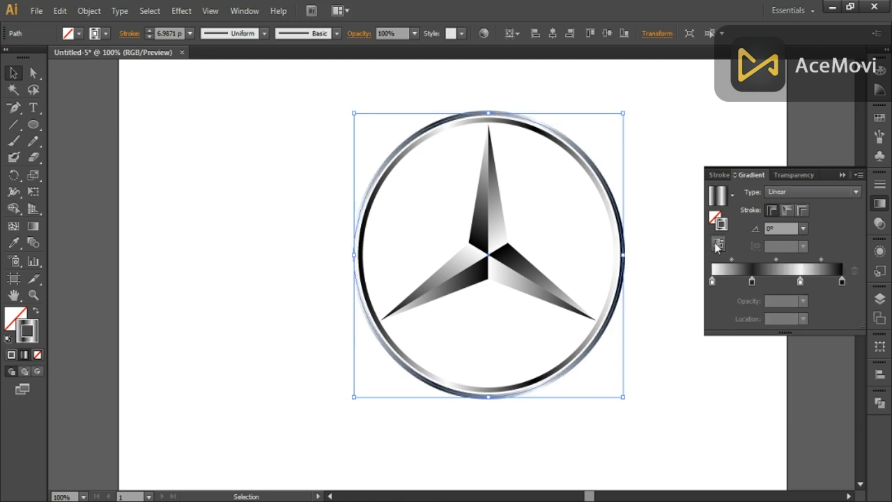
{"action": "left_click", "coordinate": [842, 175]}
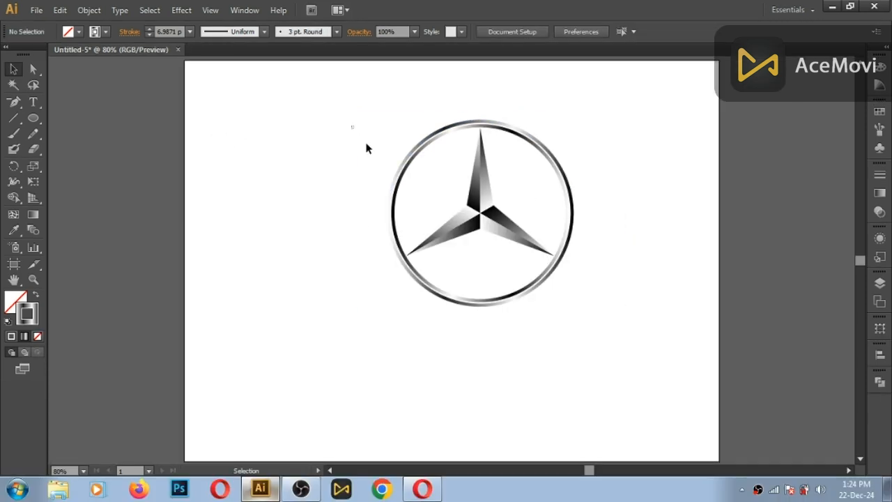
Group the star and both rings, and centre the group horizontally and vertically on the artboard.
{"action": "left_click_drag", "start_coordinate": [353, 125], "coordinate": [596, 313]}
{"action": "right_click", "coordinate": [488, 170]}
{"action": "left_click", "coordinate": [521, 233]}
{"action": "left_click", "coordinate": [552, 31]}
{"action": "left_click", "coordinate": [590, 31]}
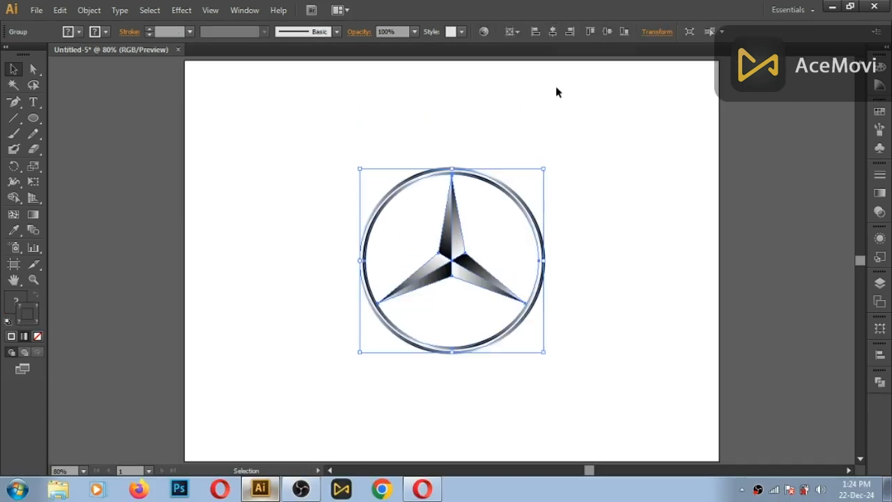
Nudge the grouped emblem straight up into the upper half of the artboard, and deselect it.
{"action": "key", "text": "shift+Up"}
{"action": "key", "text": "shift+Up"}
{"action": "key", "text": "shift+Up"}
{"action": "key", "text": "shift+Up"}
{"action": "key", "text": "shift+Up"}
{"action": "key", "text": "shift+Up"}
{"action": "key", "text": "shift+Up"}
{"action": "key", "text": "shift+Up"}
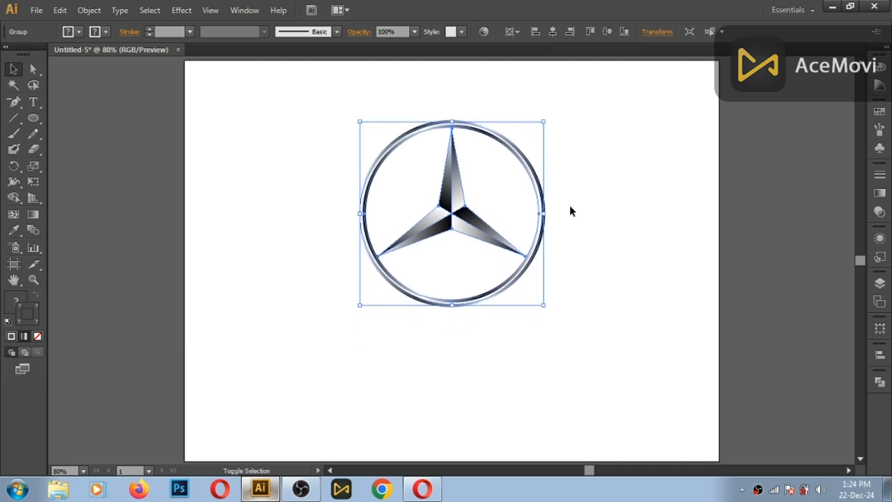
{"action": "left_click", "coordinate": [569, 212]}
Place the text "Mercetez-benz" beneath the emblem.
{"action": "left_click", "coordinate": [32, 101]}
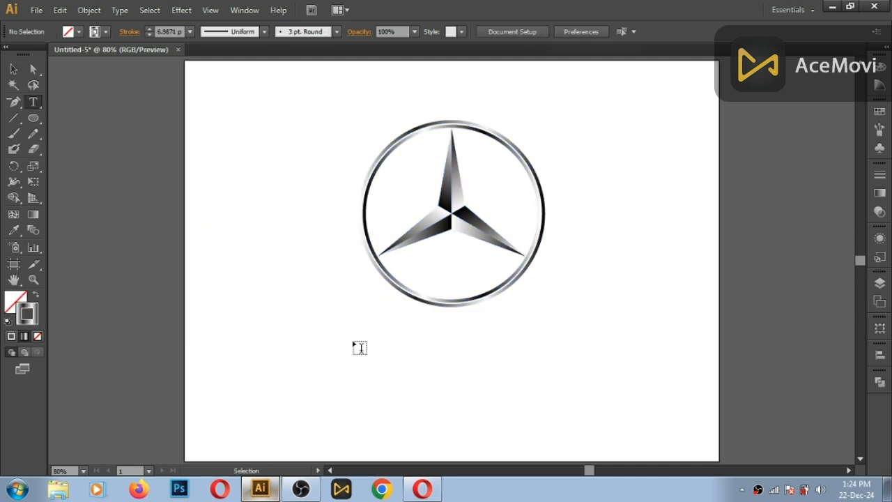
{"action": "left_click", "coordinate": [376, 365]}
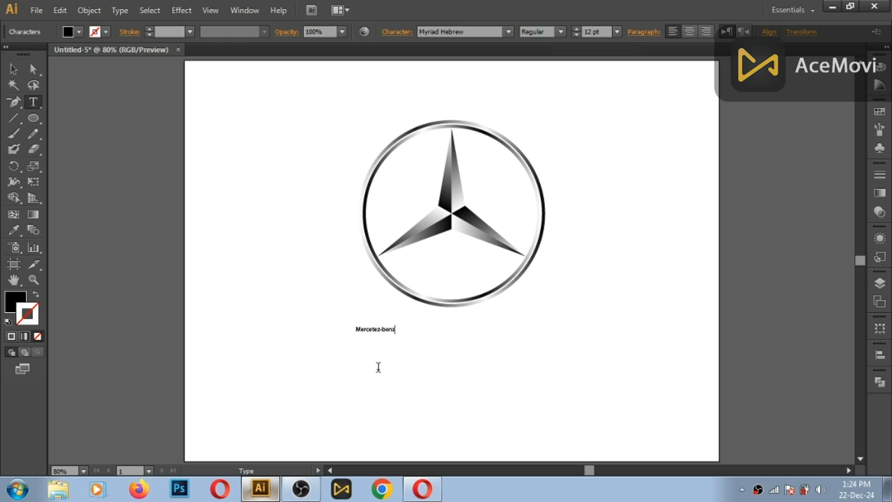
{"action": "left_click", "coordinate": [423, 488]}
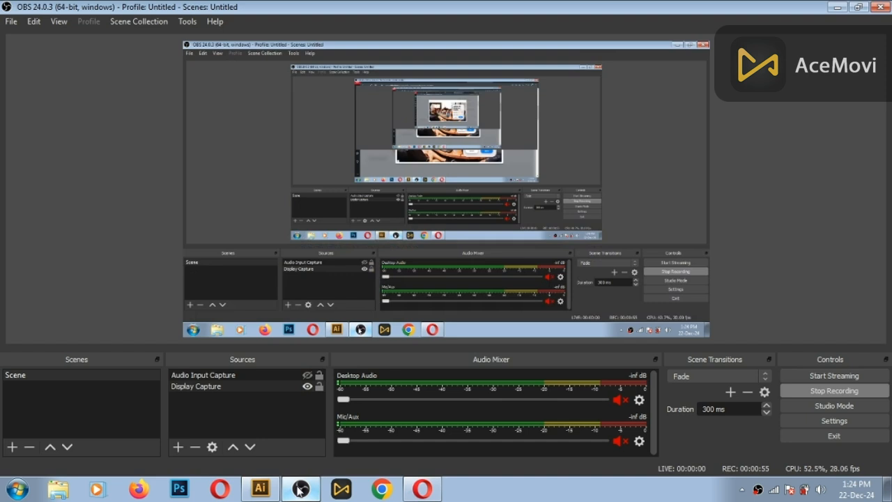
{"action": "left_click", "coordinate": [301, 489]}
{"action": "left_click", "coordinate": [274, 491]}
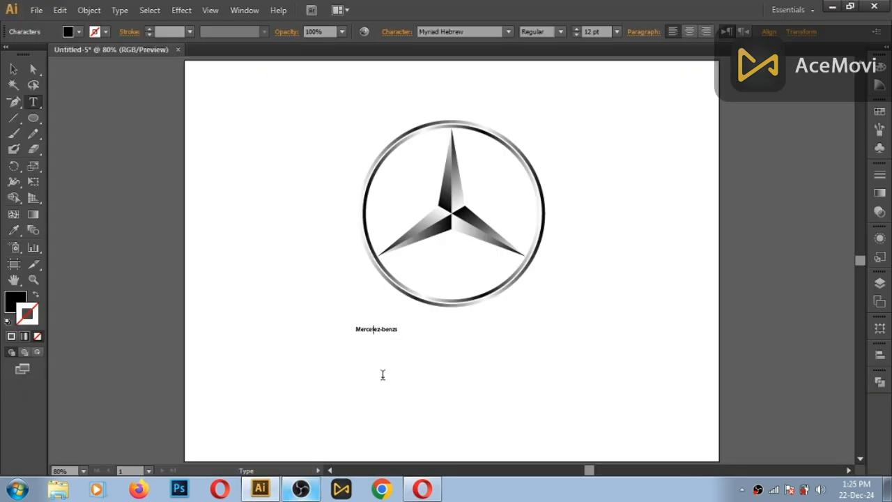
Correct the text to "Mercedes-benz" and enlarge it to about 70 pt, a little wider than the emblem.
{"action": "key", "text": "Delete"}
{"action": "type", "text": "d"}
{"action": "key", "text": "Delete"}
{"action": "key", "text": "Delete"}
{"action": "type", "text": "es-"}
{"action": "key", "text": "End"}
{"action": "key", "text": "BackSpace"}
{"action": "left_click", "coordinate": [13, 68]}
{"action": "left_click_drag", "start_coordinate": [391, 331], "coordinate": [565, 381]}
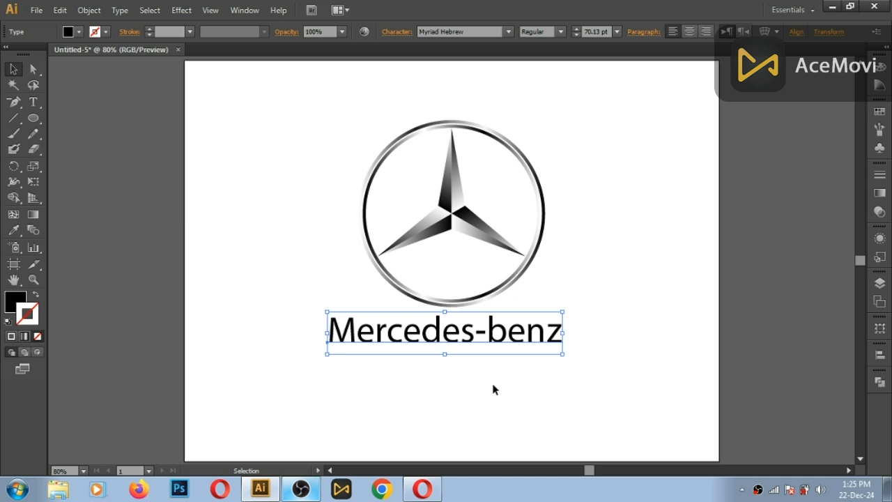
Check the Mercedes Benz font page in the browser, and set the wordmark's font to Corporate A Bold in Illustrator.
{"action": "left_click", "coordinate": [434, 490]}
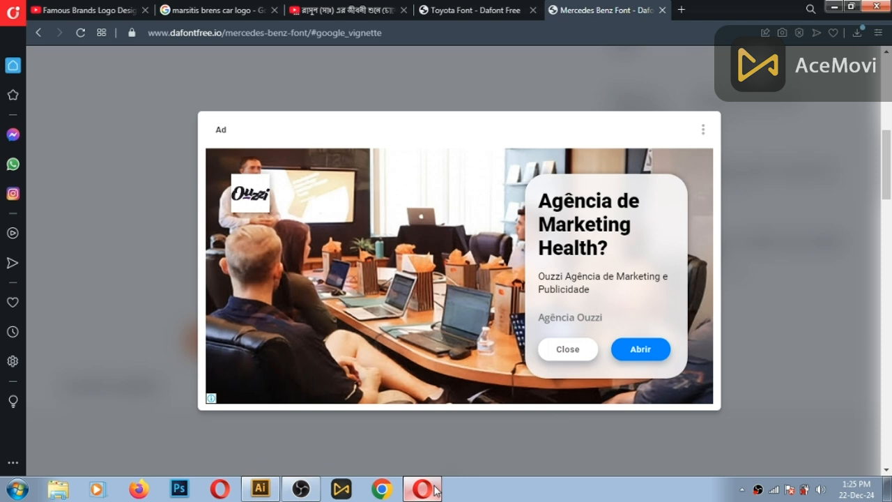
{"action": "left_click", "coordinate": [269, 490]}
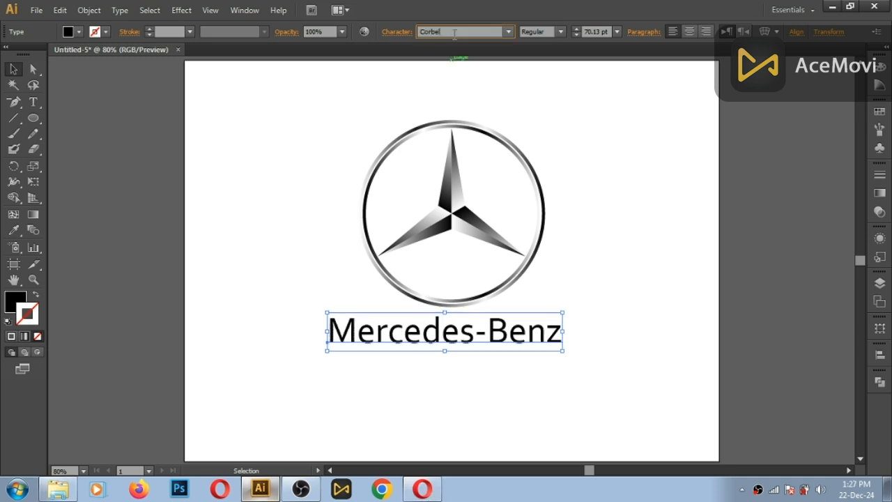
{"action": "type", "text": "Comic Sans MS"}
{"action": "key", "text": "Escape"}
{"action": "type", "text": "Corporate A Bold"}
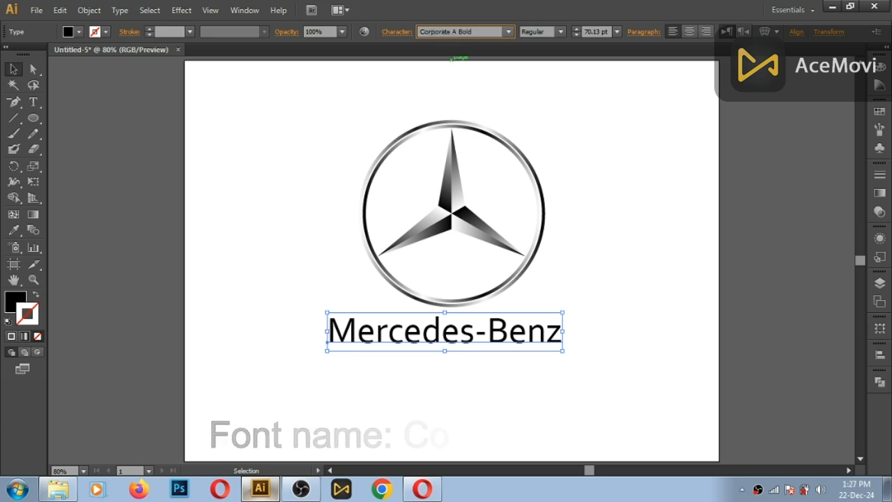
{"action": "key", "text": "Return"}
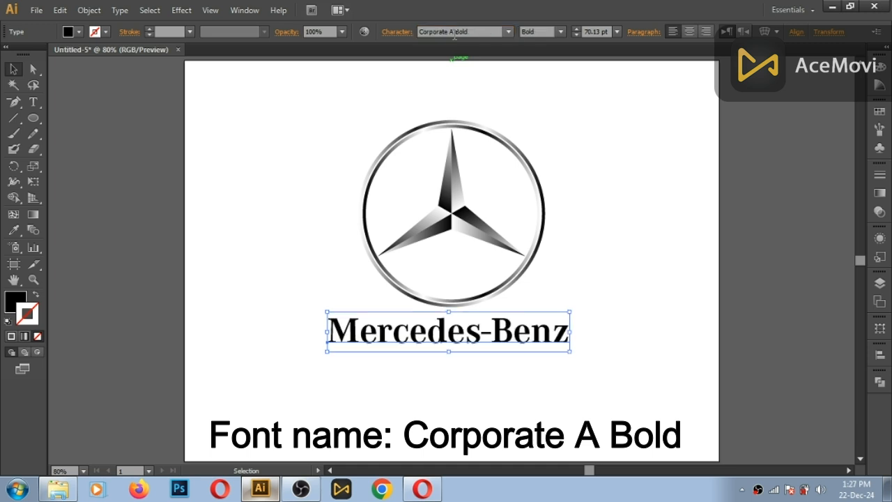
{"action": "left_click", "coordinate": [469, 32]}
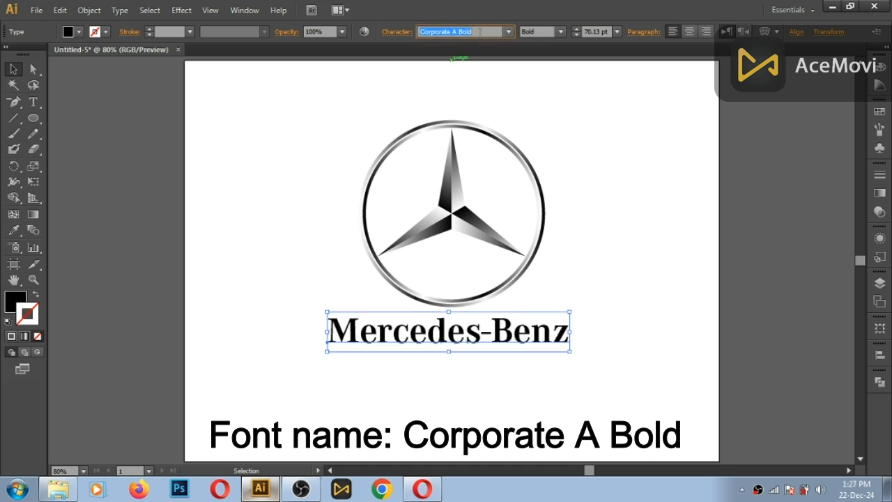
{"action": "left_click_drag", "start_coordinate": [482, 32], "coordinate": [428, 34]}
{"action": "left_click", "coordinate": [476, 32]}
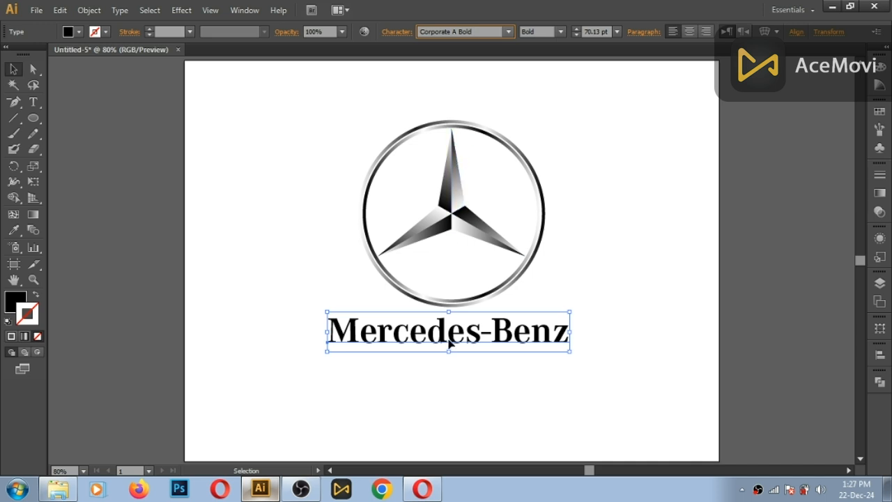
Move the "Mercedes-Benz" wordmark slightly down and to the right to leave a gap below the emblem, and deselect it.
{"action": "mouse_move", "coordinate": [466, 339]}
{"action": "left_mouse_down"}
{"action": "mouse_move", "coordinate": [488, 354]}
{"action": "mouse_move", "coordinate": [474, 346]}
{"action": "left_mouse_up"}
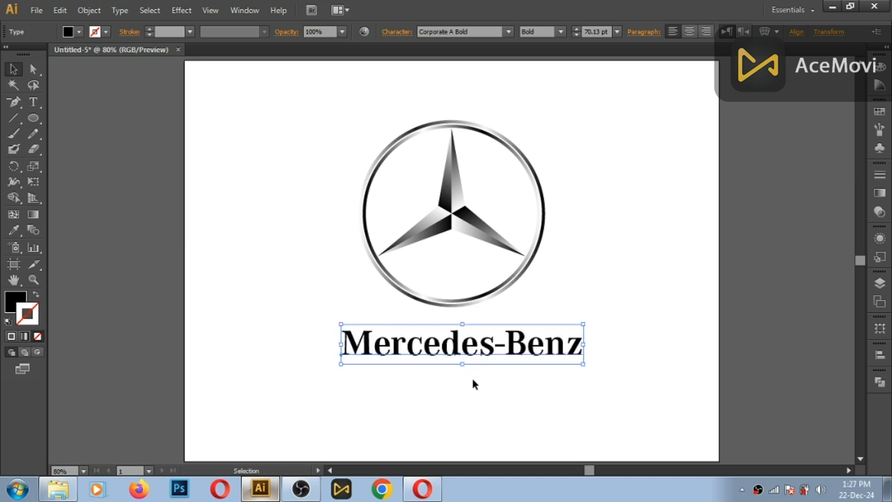
{"action": "left_click", "coordinate": [479, 392]}
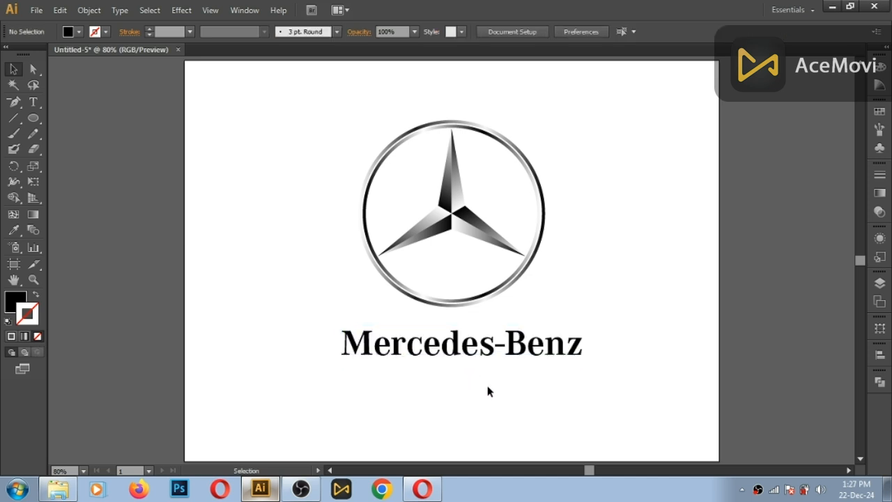